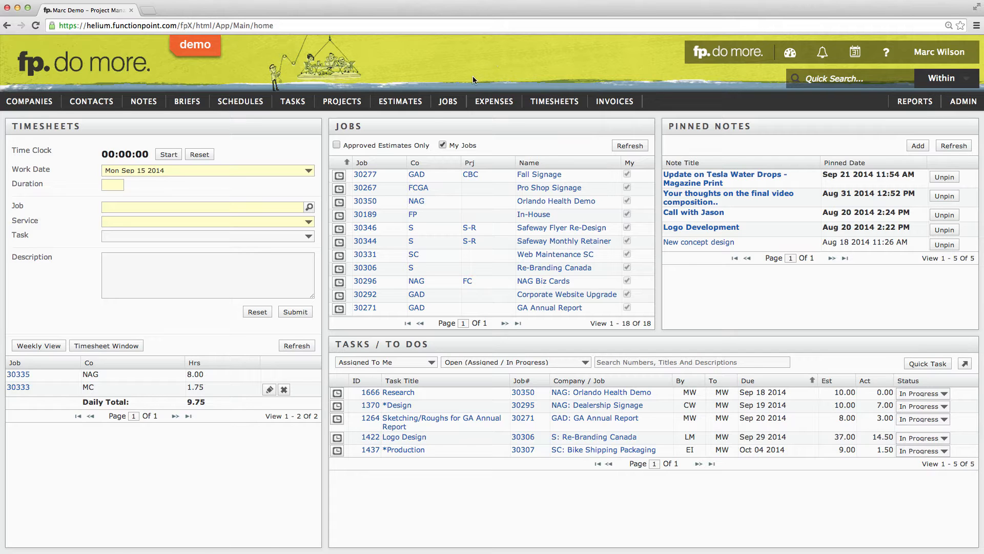
Open the Mac & Co SEO Retainer job and view its list of invoices.
click(455, 101)
mouse_move(453, 138)
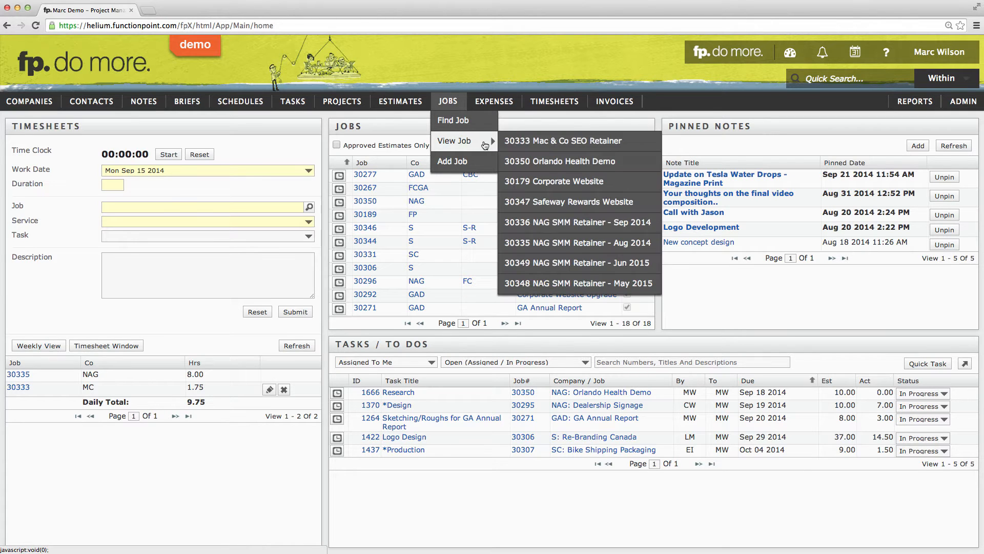
click(535, 142)
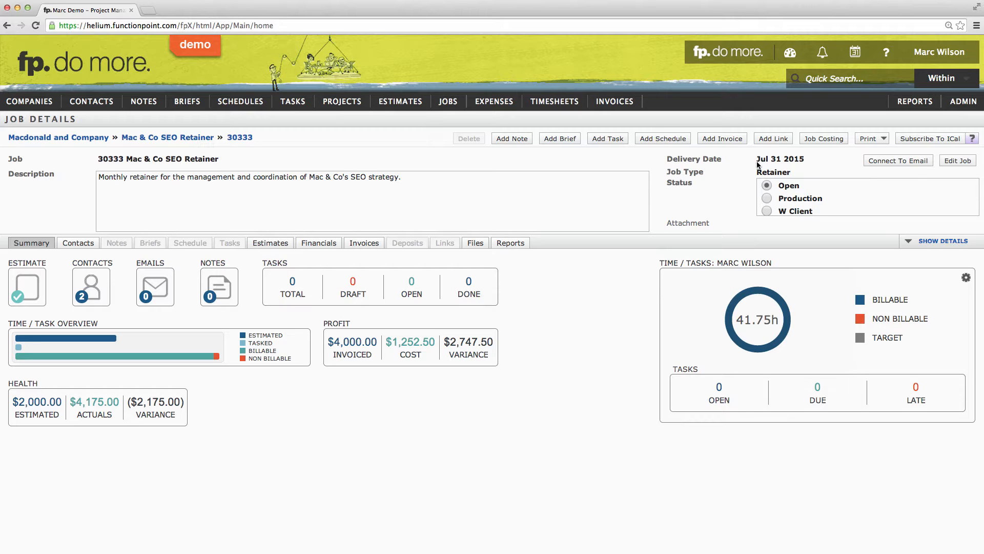
click(803, 160)
click(374, 240)
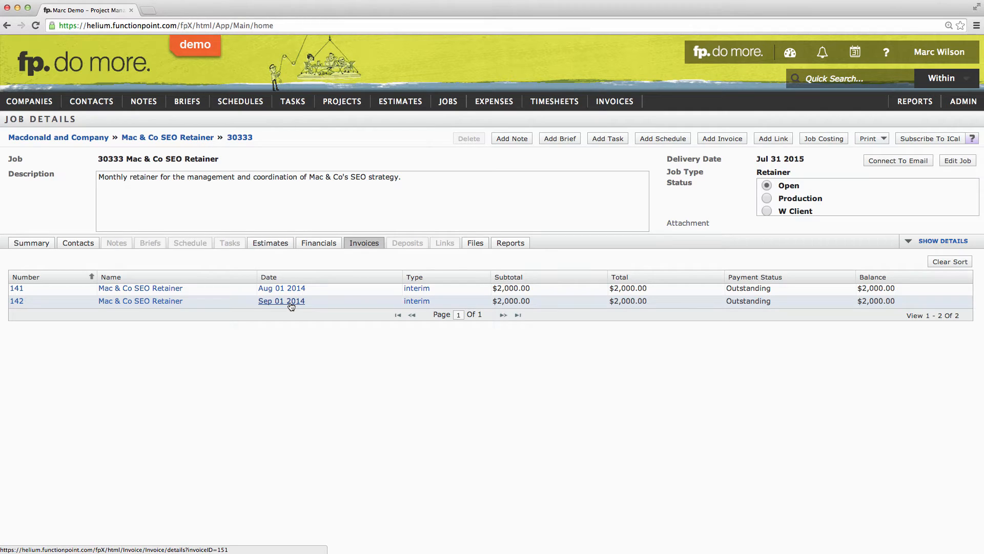
Open the job's financials and examine the Retainer Services estimated hours, estimate amount and the date range fields.
click(320, 246)
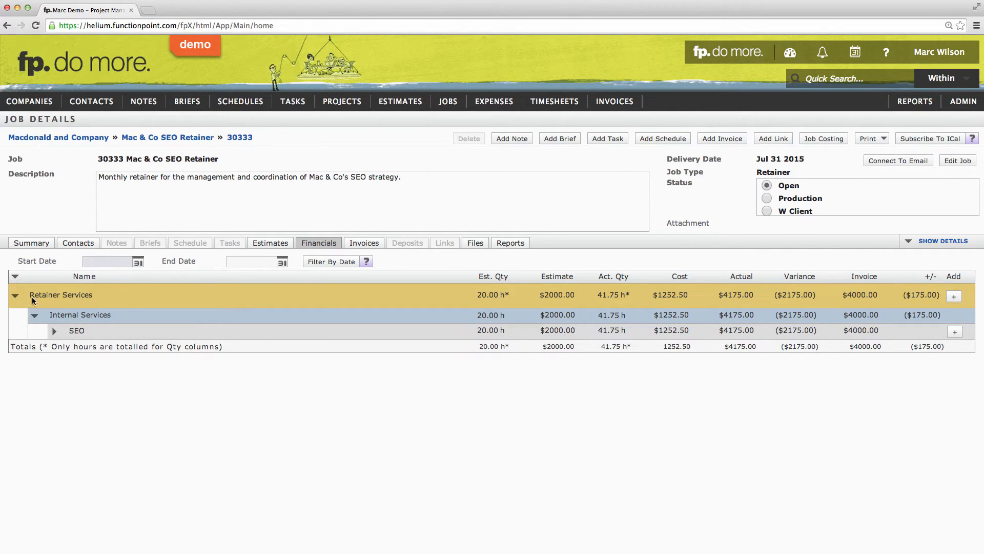
drag(31, 300, 37, 299)
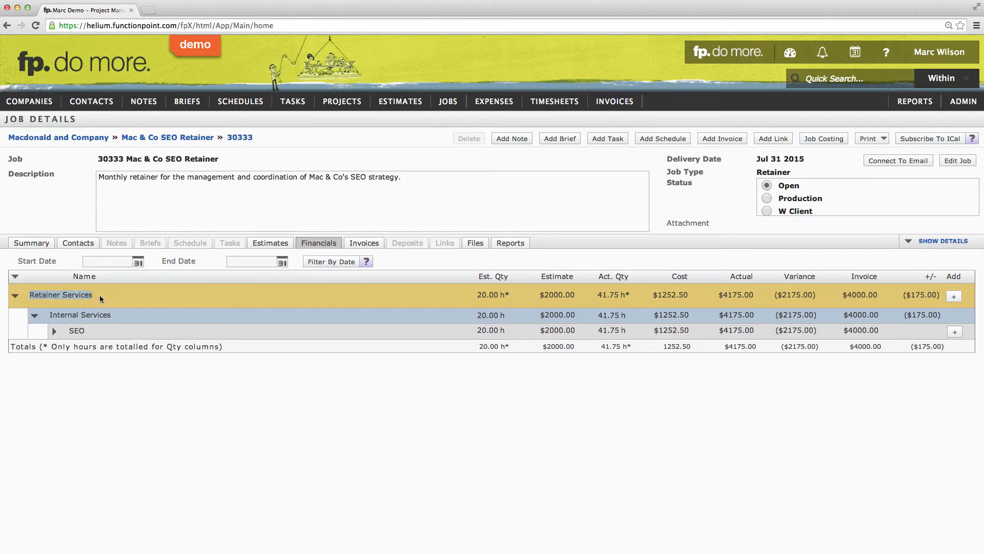
click(76, 295)
click(517, 331)
drag(540, 296, 574, 296)
drag(477, 296, 489, 299)
drag(198, 261, 187, 262)
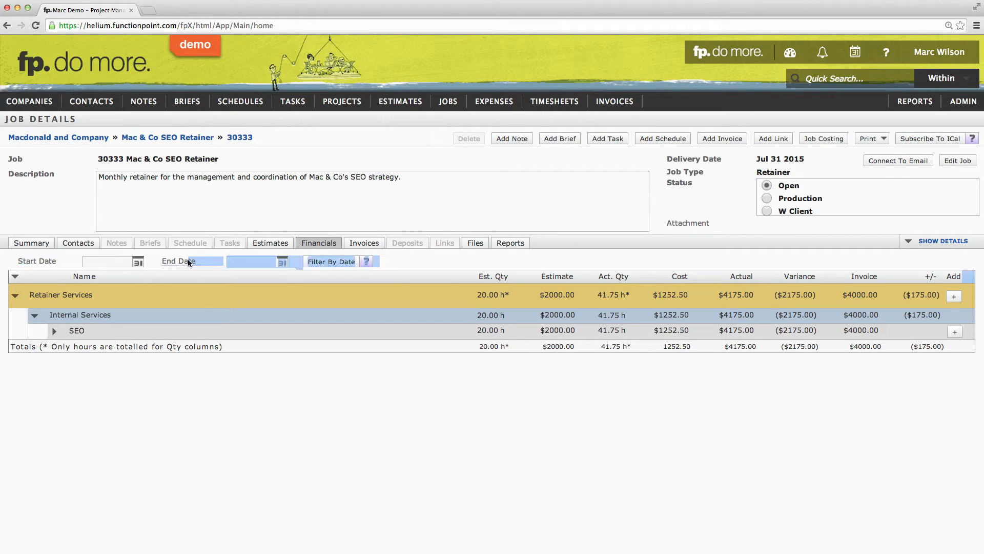
click(189, 262)
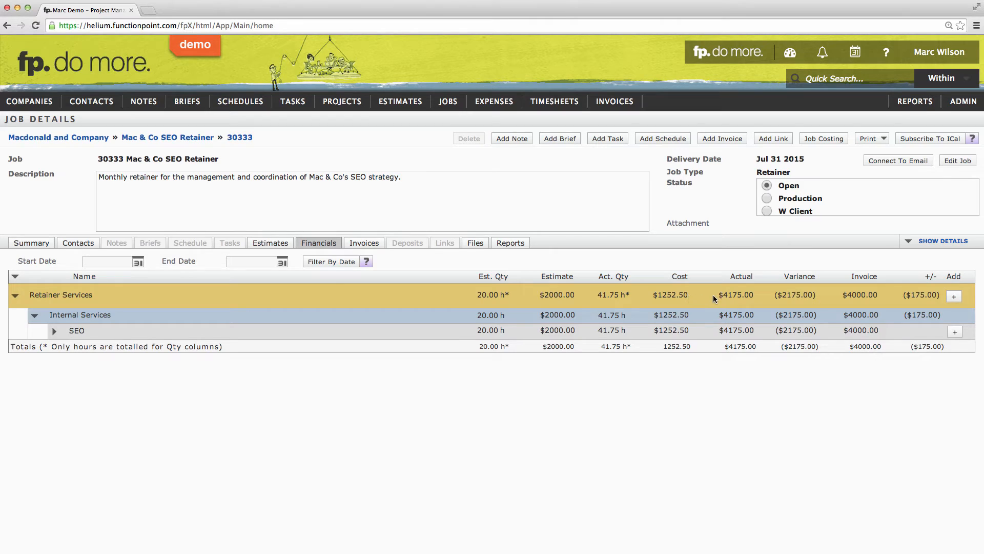
Examine the actual, variance, invoice and +/- amounts for Retainer Services across the whole job.
drag(714, 296, 724, 296)
drag(770, 295, 807, 299)
drag(841, 295, 878, 297)
drag(843, 296, 859, 298)
drag(908, 296, 940, 296)
drag(846, 297, 874, 297)
drag(717, 296, 759, 299)
click(749, 299)
drag(909, 297, 941, 297)
Filter the job's financials by date from Aug 01 2014 to Aug 31 2014.
click(112, 262)
text(aug 1)
click(163, 266)
click(282, 263)
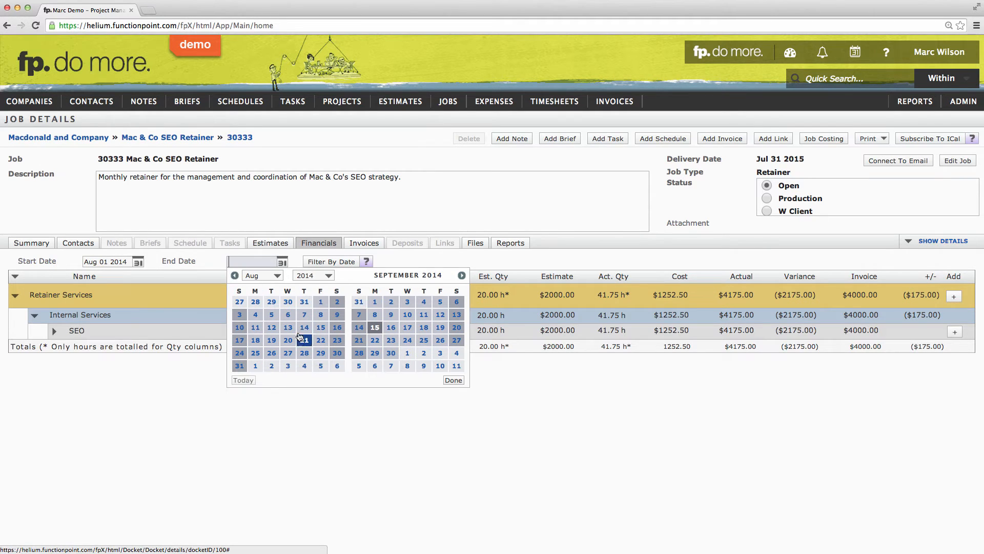
click(239, 366)
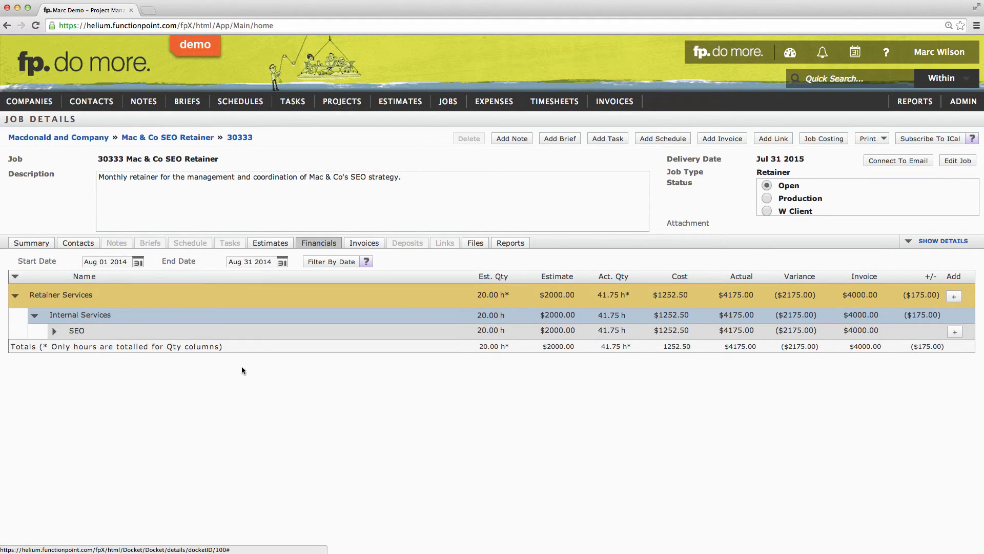
click(328, 263)
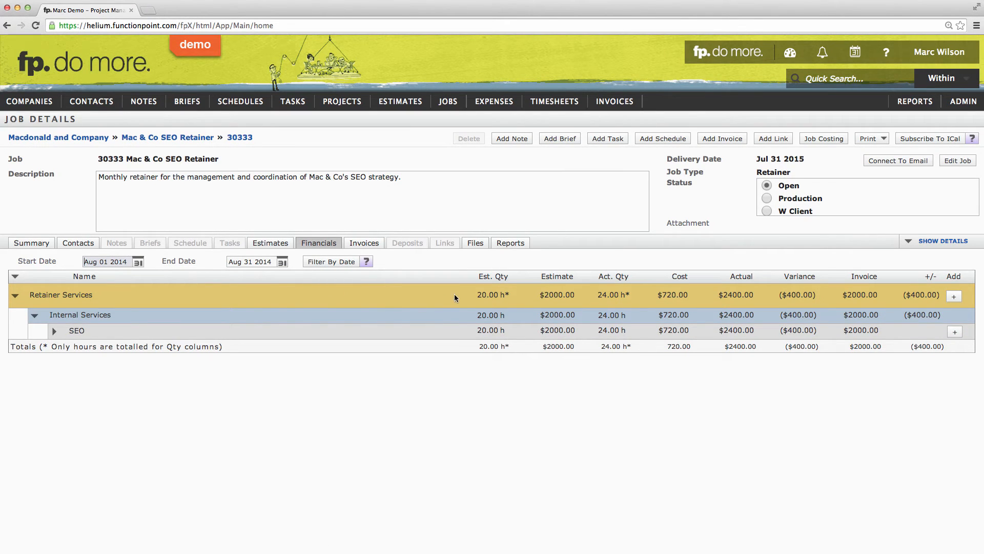
Examine the August estimate, actual hours, actual amount, variance and +/- balance for Retainer Services.
drag(540, 295, 570, 297)
click(572, 297)
drag(596, 296, 604, 299)
click(752, 295)
drag(816, 296, 812, 295)
drag(904, 295, 937, 294)
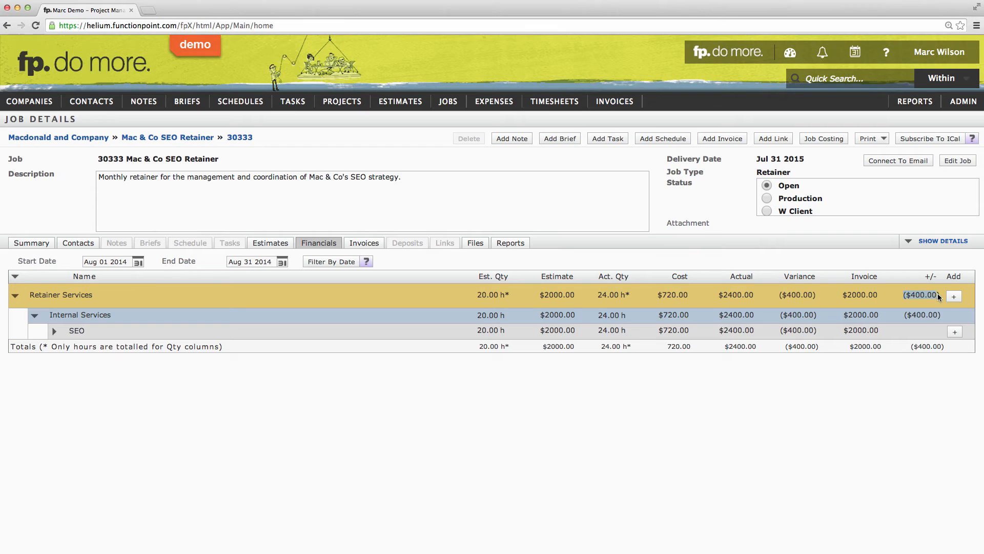
click(932, 295)
Filter the financials from Sep 01 2014 to today, Sep 15 2014, and review the Retainer Services estimate.
click(113, 263)
text(sep 1)
key(Tab)
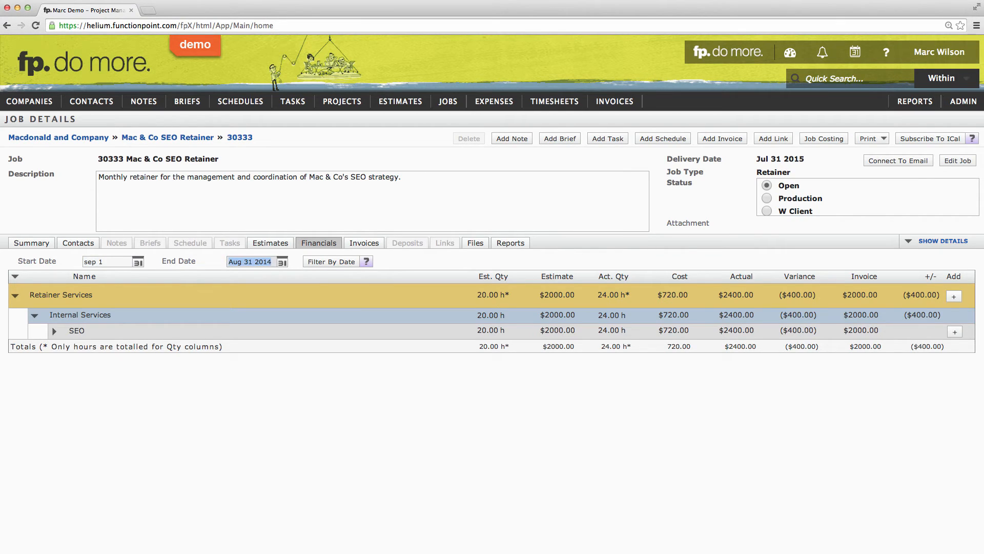
text(today)
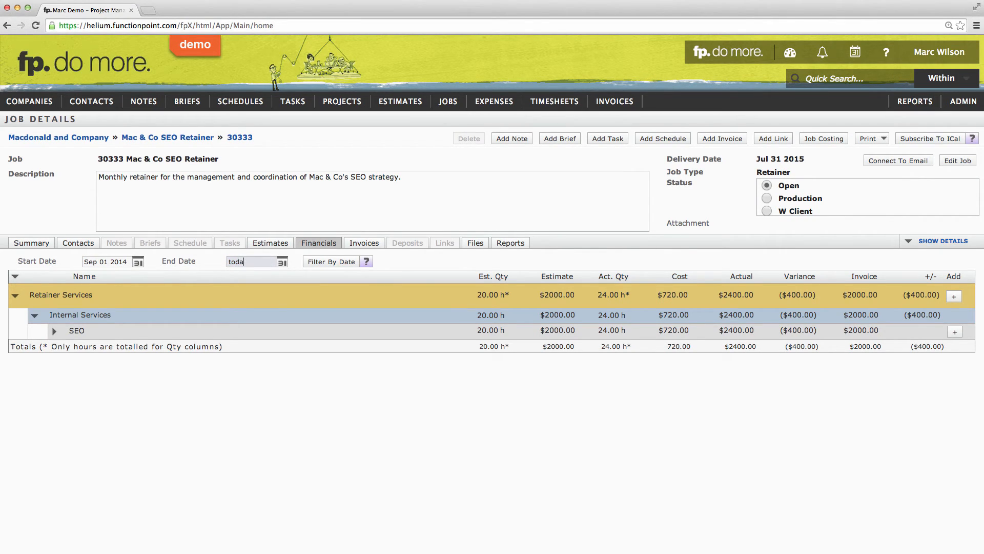
click(210, 263)
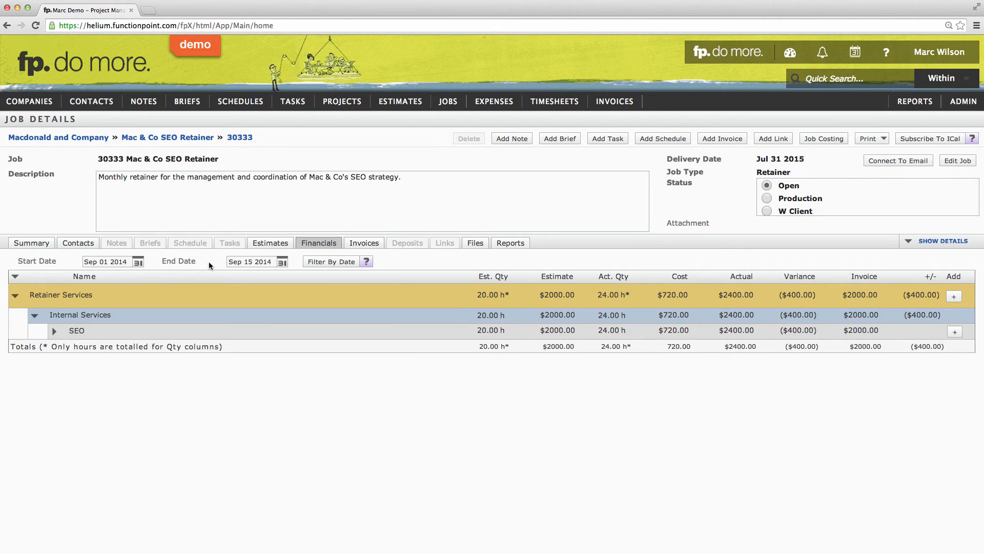
click(327, 263)
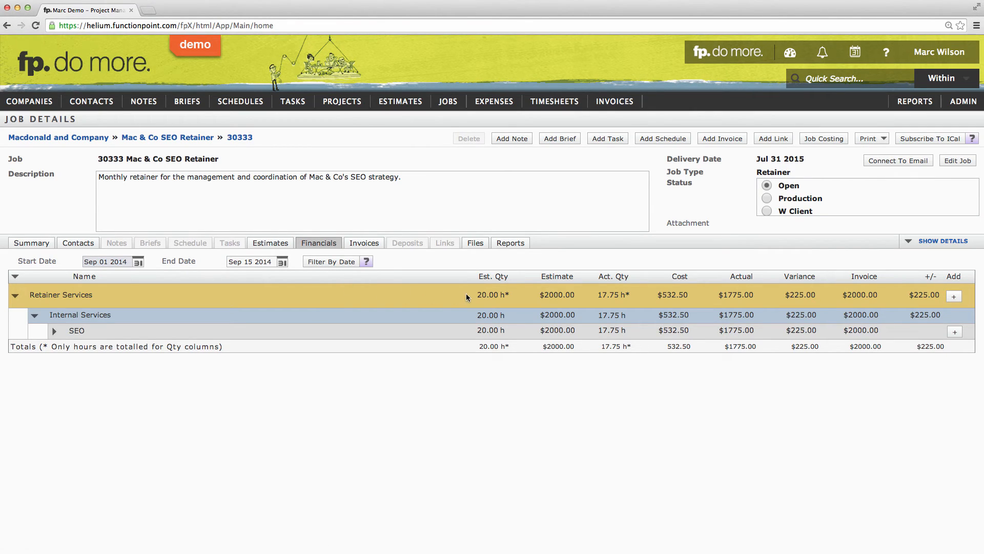
drag(477, 294, 581, 296)
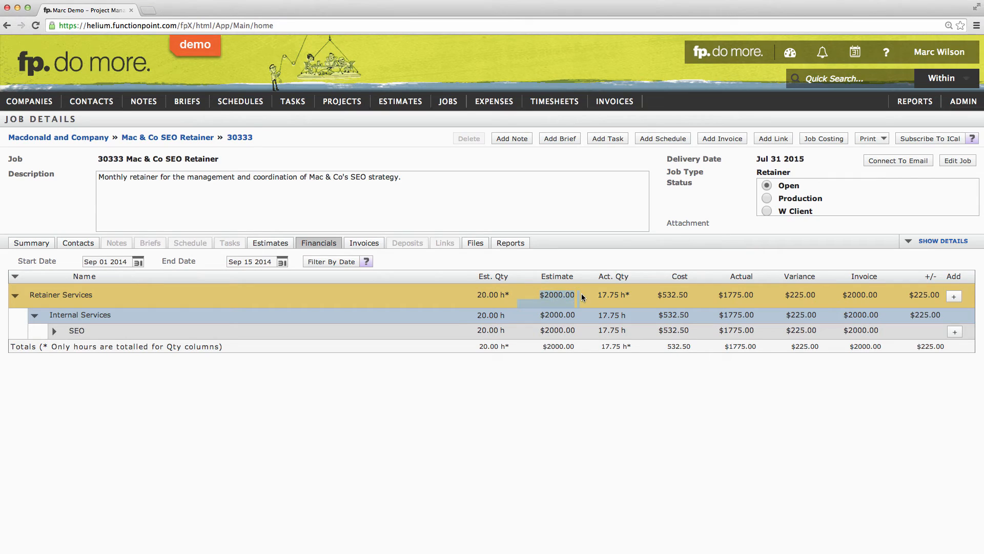
click(567, 296)
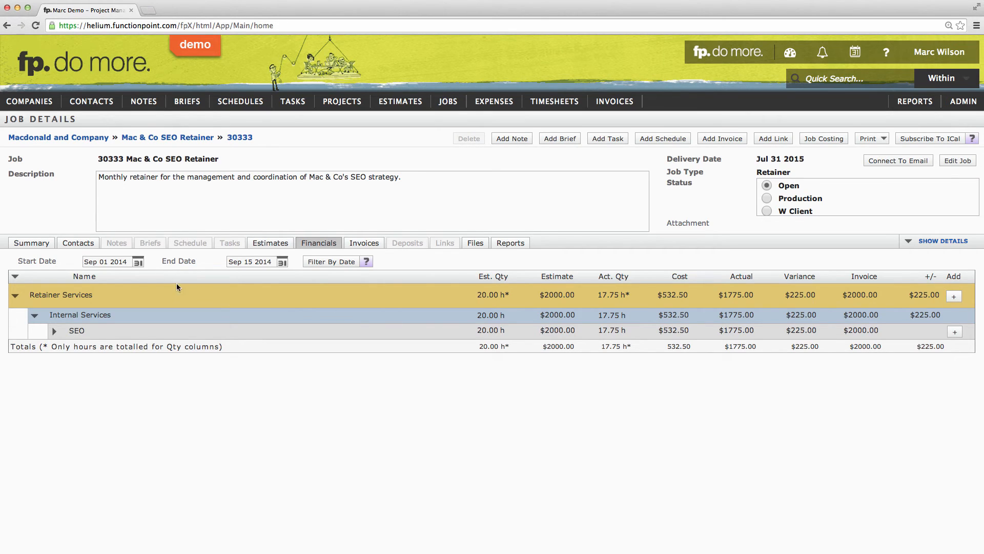
Clear the start and end dates, refresh the financials for the whole job and review the invoice column.
click(106, 263)
key(BackSpace)
key(Tab)
key(BackSpace)
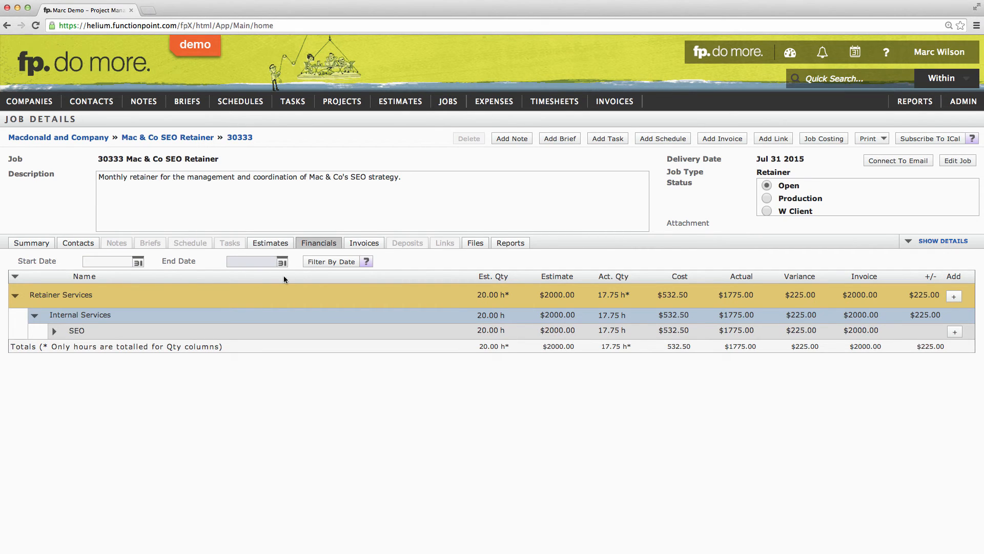
click(317, 262)
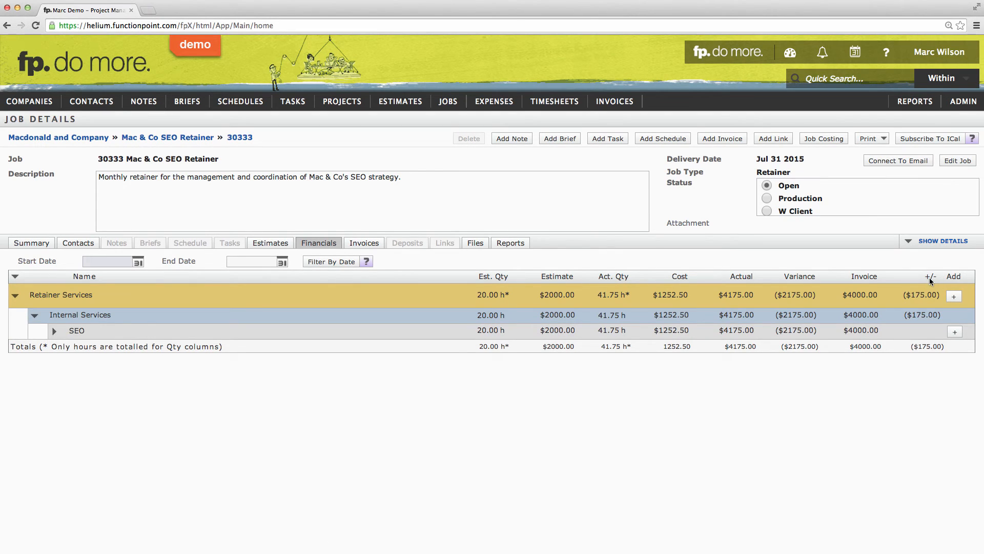
drag(866, 278, 858, 277)
click(878, 276)
Filter the financials again from Aug 01 2014 to Aug 31 2014 and review the +/- and estimate amounts.
click(118, 263)
text(aug 1)
click(192, 265)
click(246, 265)
text(aug 31)
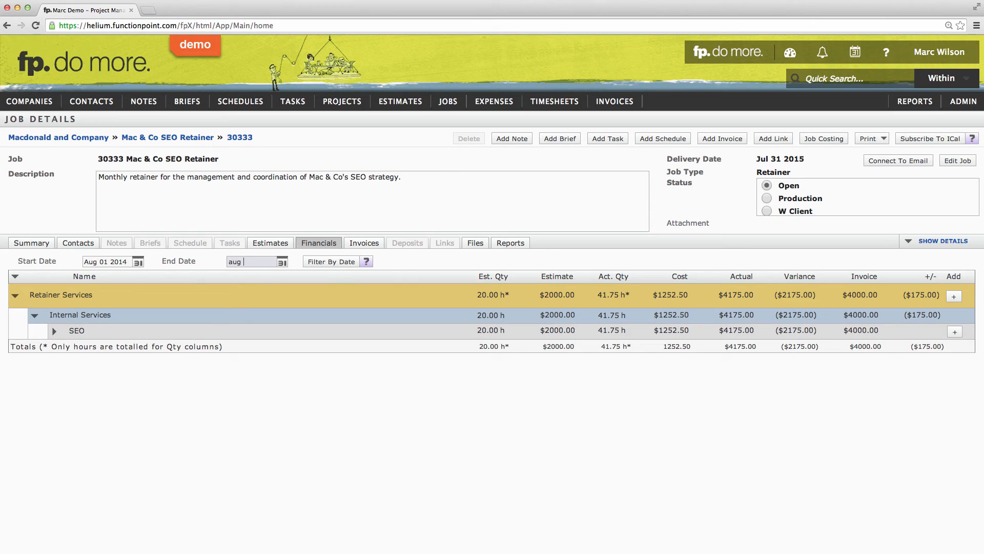
click(214, 262)
click(320, 264)
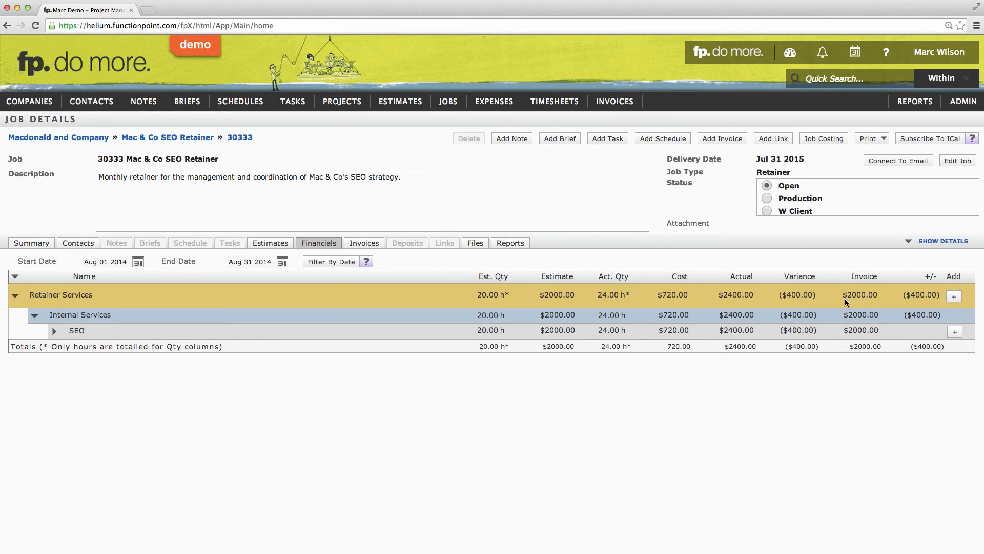
click(936, 297)
drag(539, 297, 551, 296)
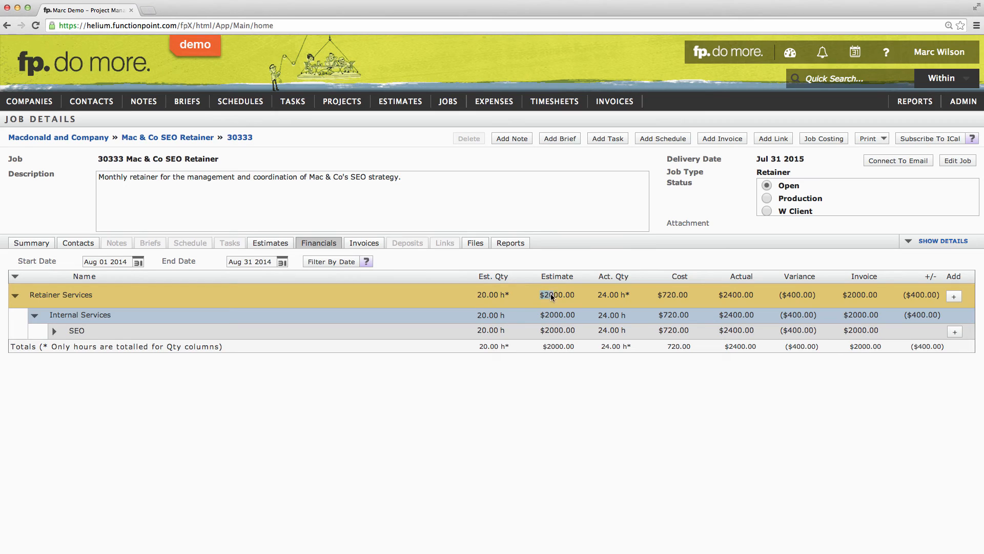
click(585, 295)
Create an interim invoice for the job dated Sep 15 2014, calculated from Estimated, and check its invoice total.
click(714, 144)
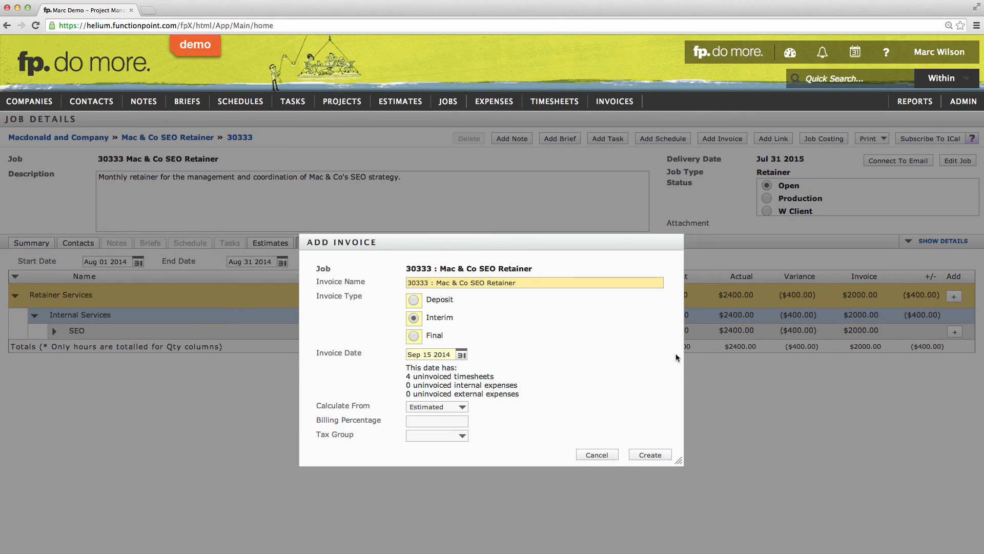
click(650, 454)
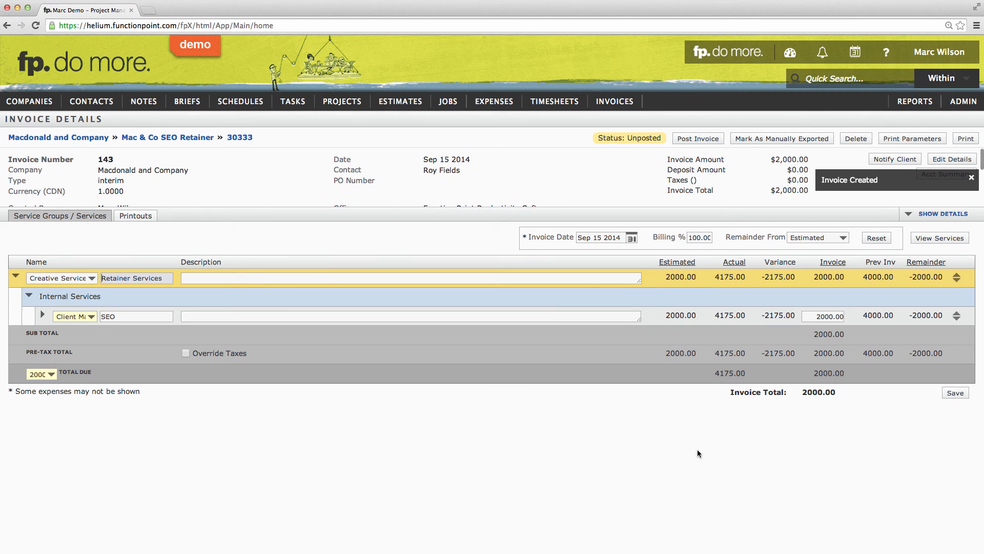
drag(803, 394, 836, 390)
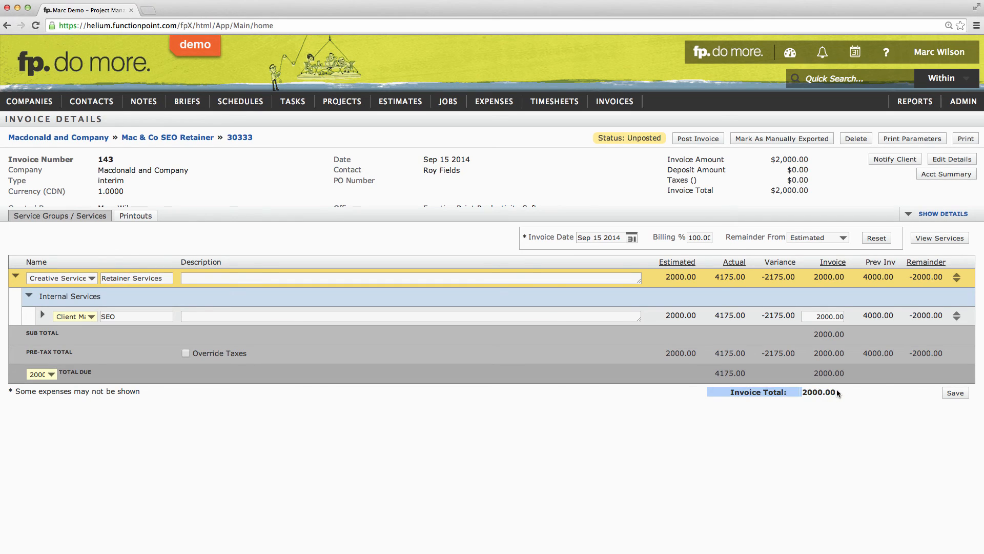
click(836, 390)
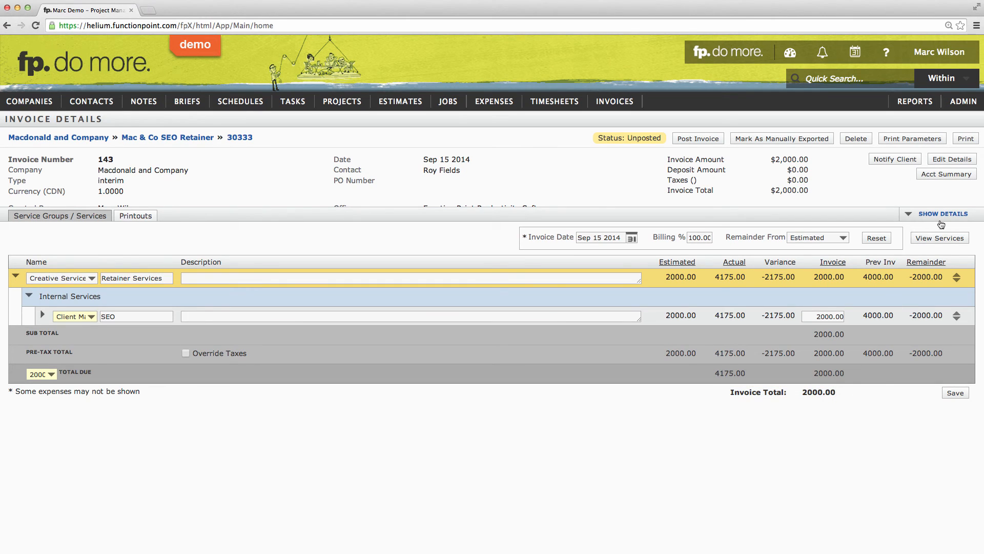
Preview the new invoice's printout, close it and return to the Mac & Co SEO Retainer job.
click(963, 145)
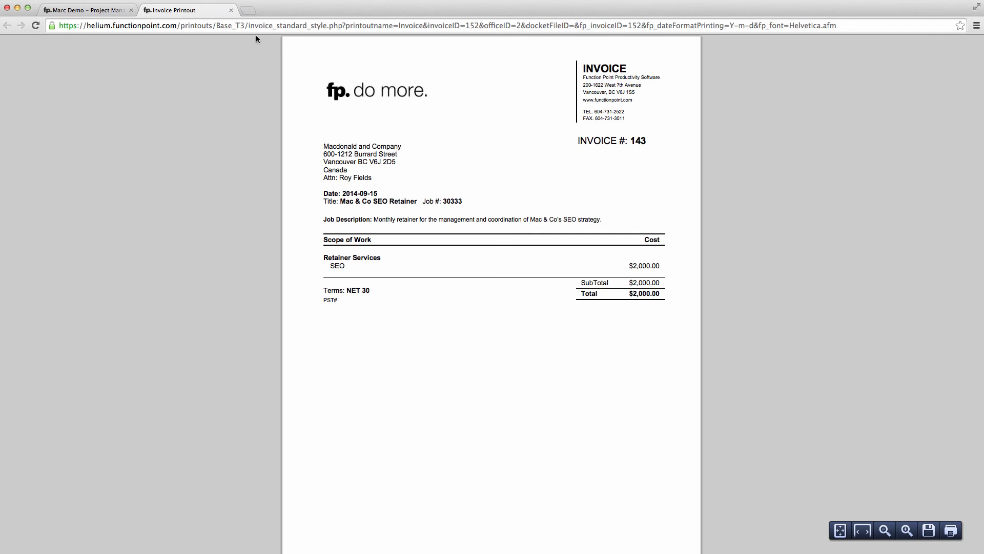
click(230, 10)
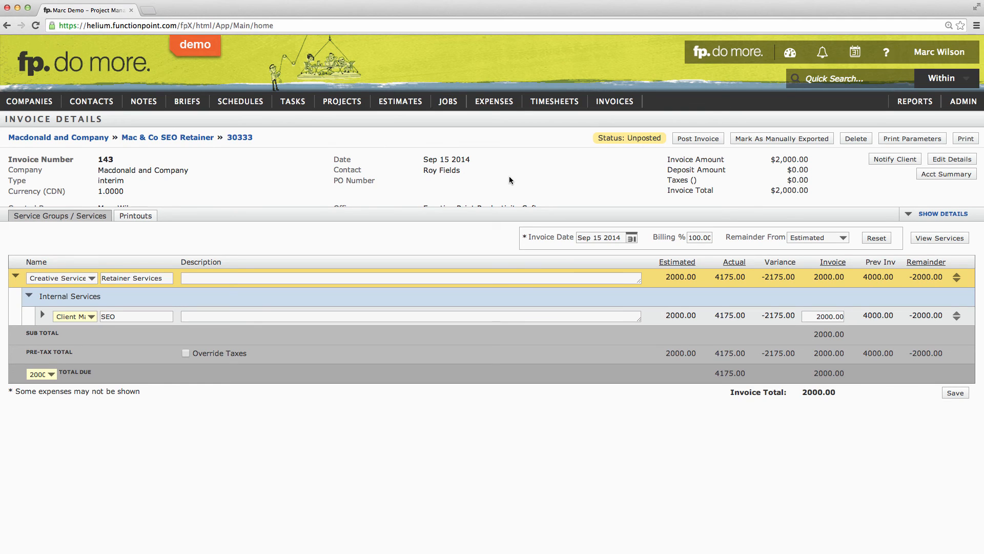
mouse_move(447, 102)
click(186, 138)
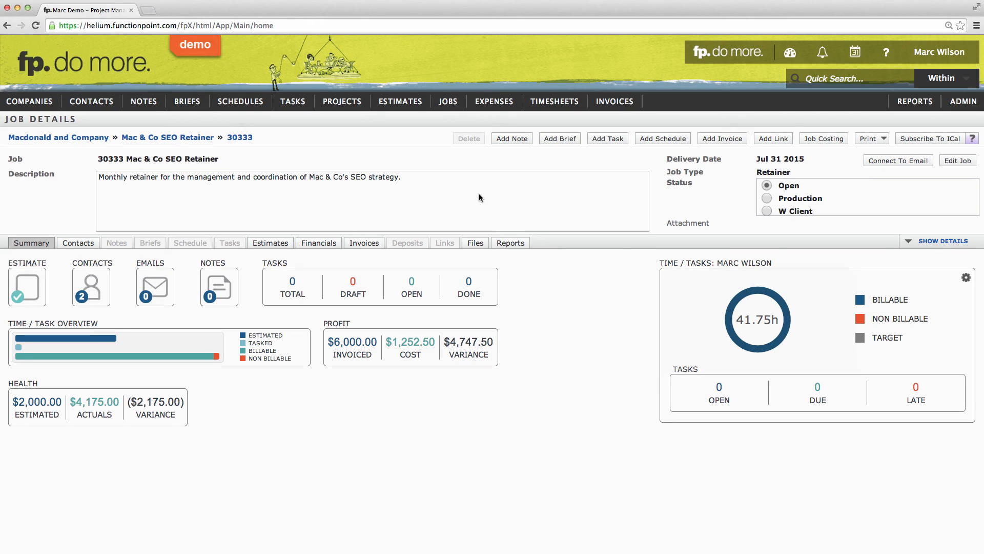
click(602, 139)
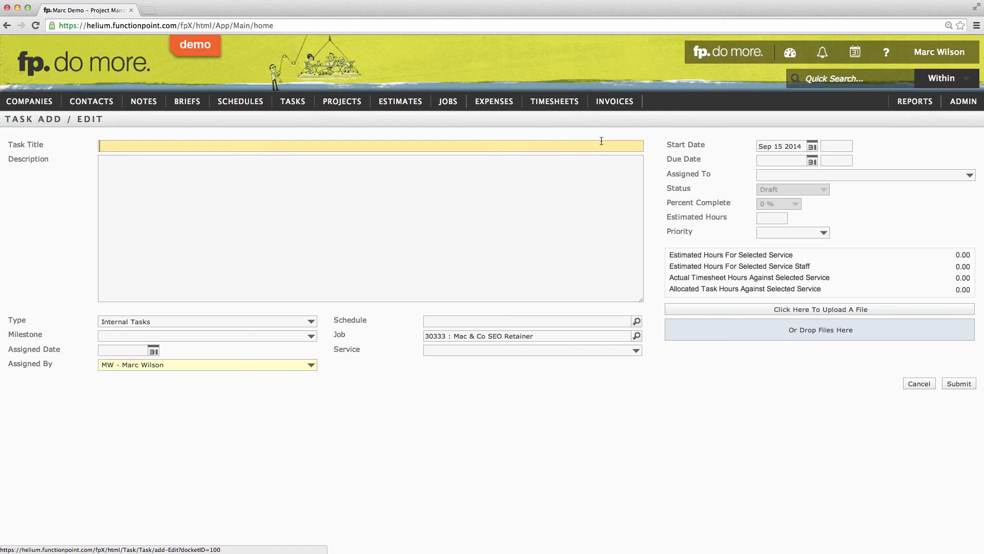
click(613, 186)
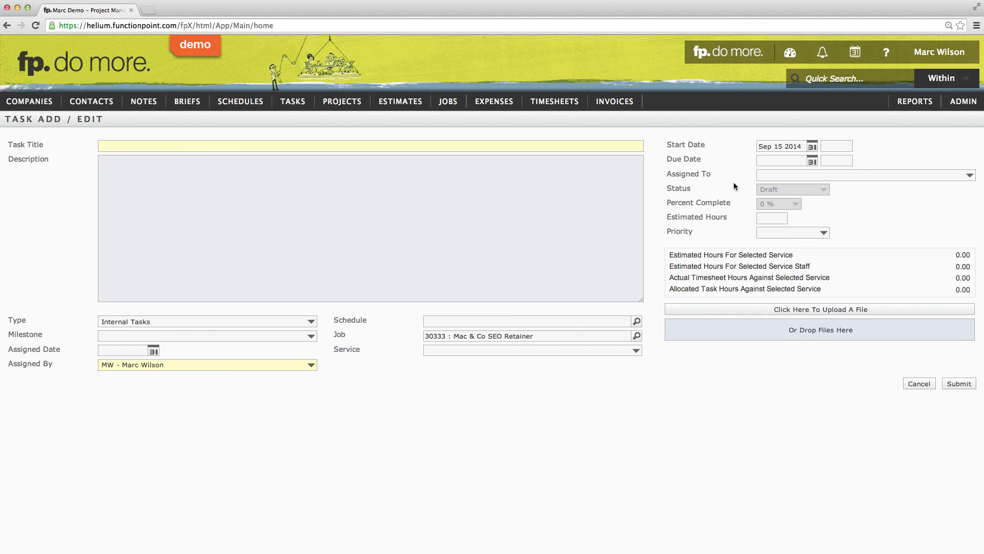
click(765, 161)
click(776, 176)
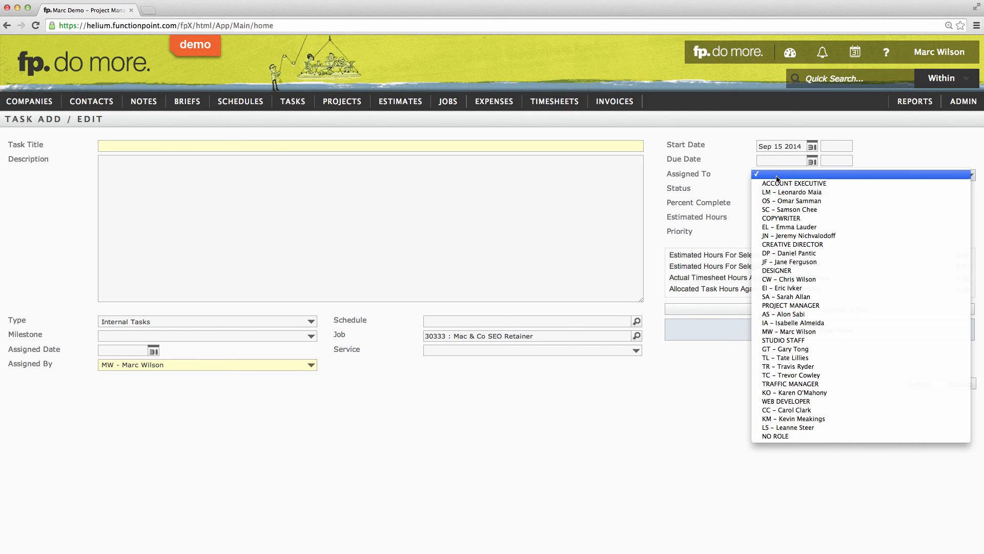
click(747, 178)
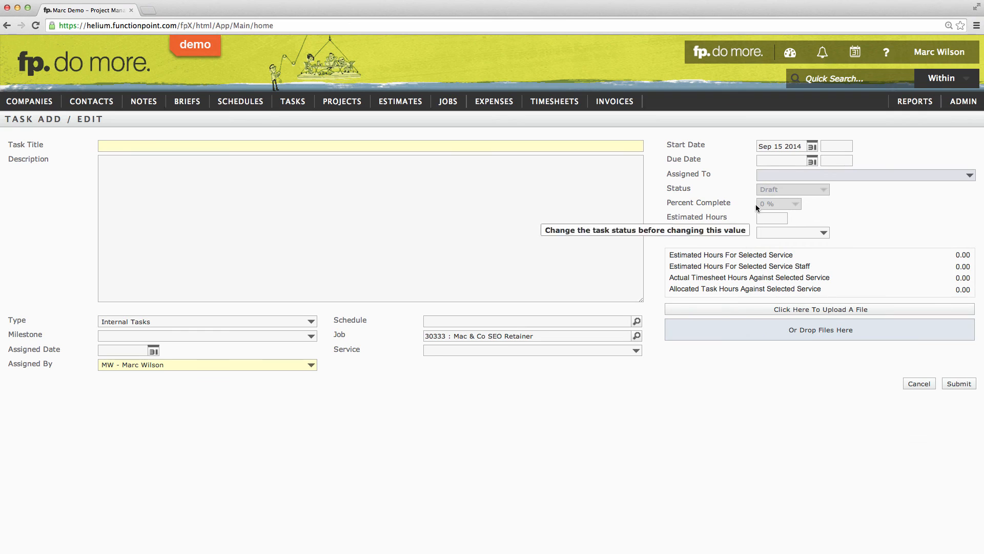
click(771, 233)
click(769, 258)
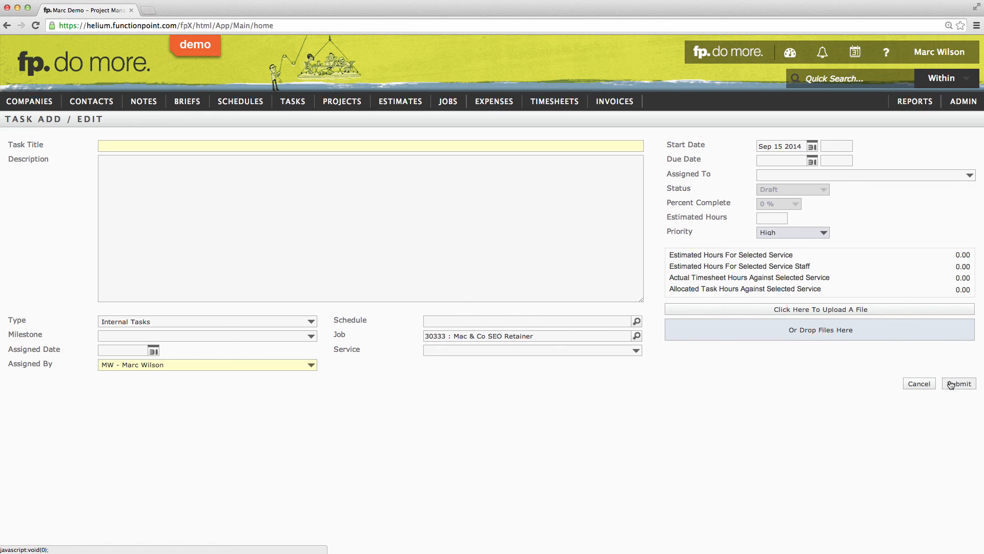
click(919, 384)
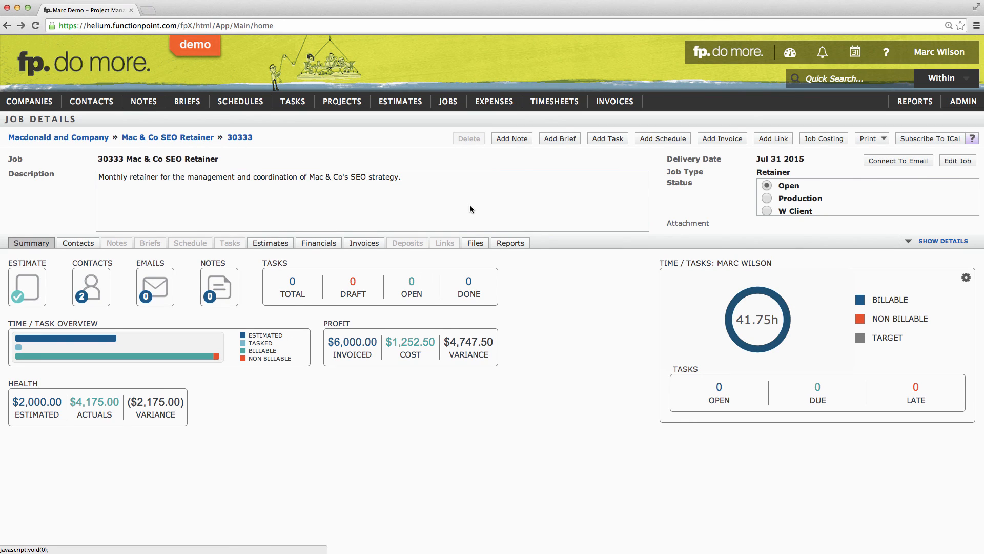
Open the Function Point Timeclock over the job page and set the time entry's job to 30333, Mac & Co SEO Retainer.
mouse_move(546, 105)
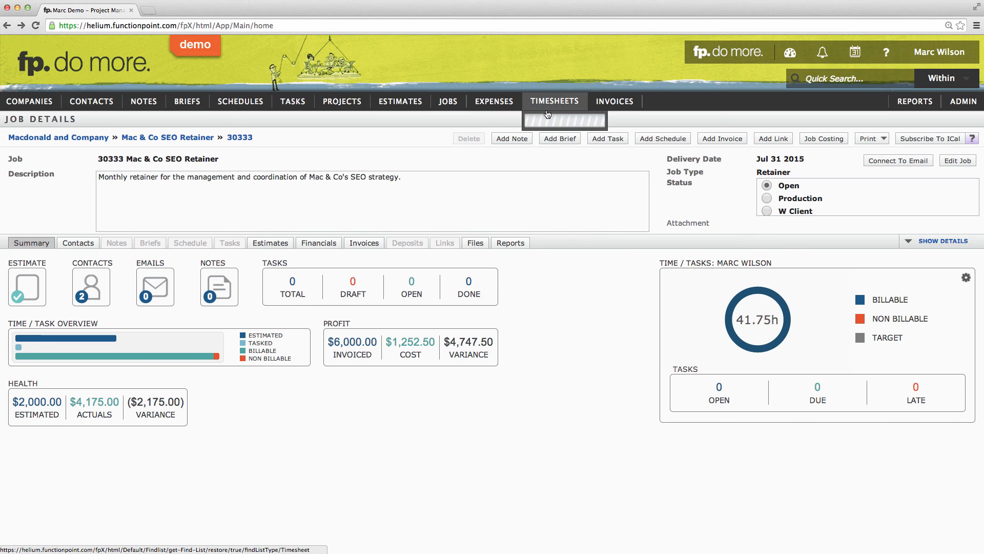
click(566, 181)
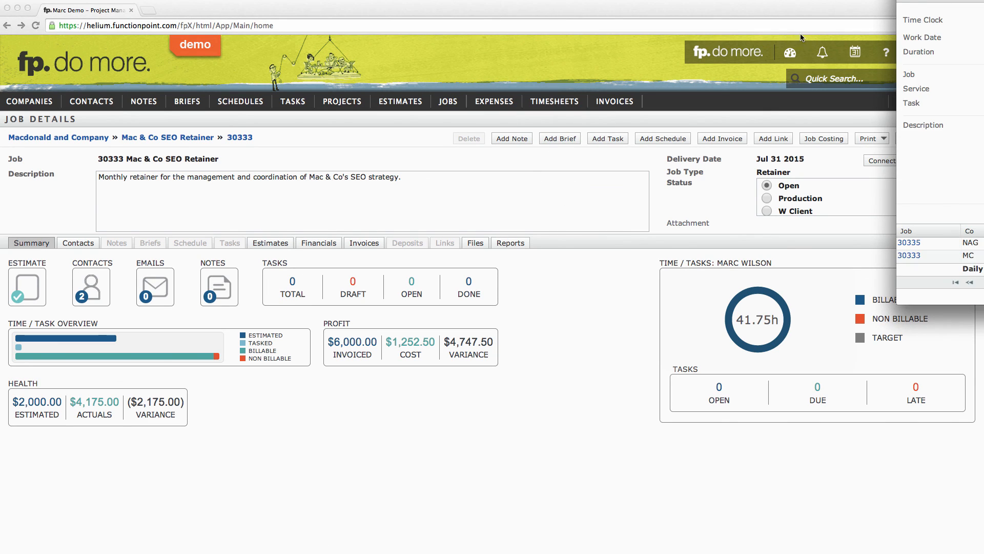
drag(978, 0, 469, 87)
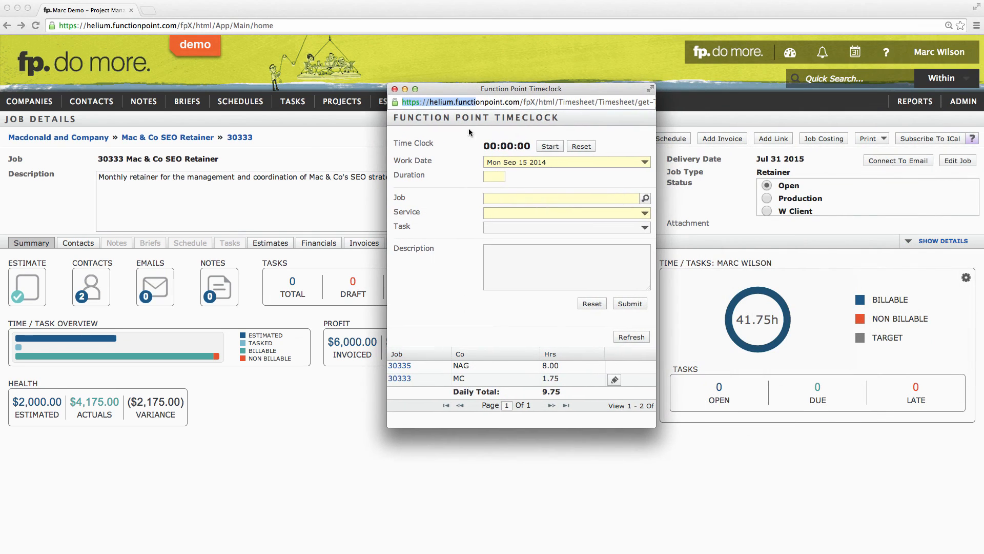
click(507, 197)
text(30333)
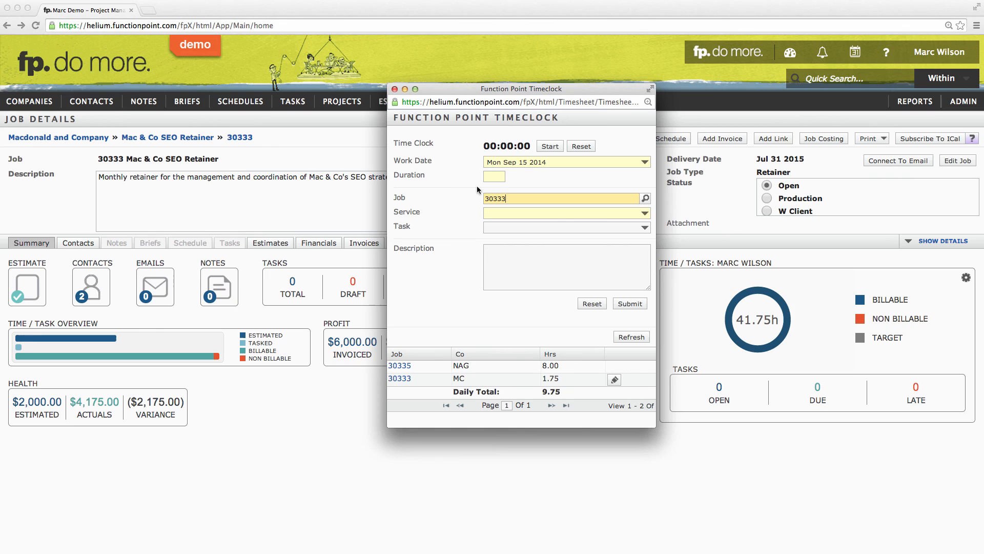
click(442, 173)
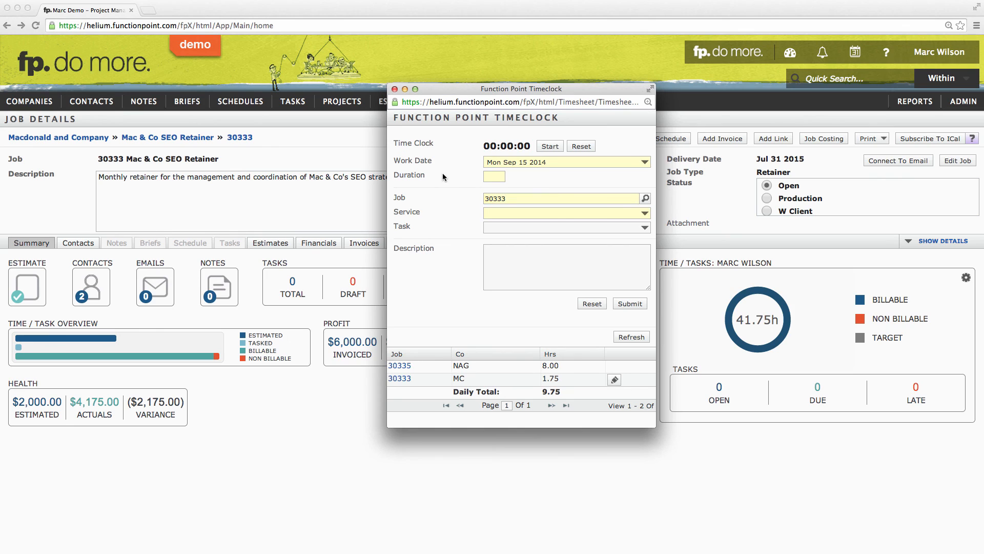
Set the time entry's service to SEO and its duration to 1, submit it and close the timeclock.
click(530, 214)
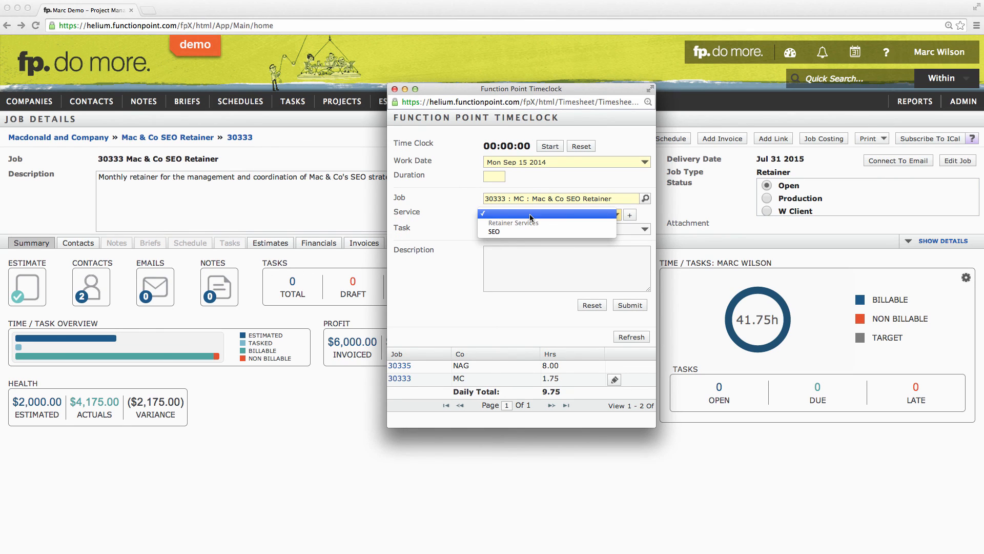
click(516, 232)
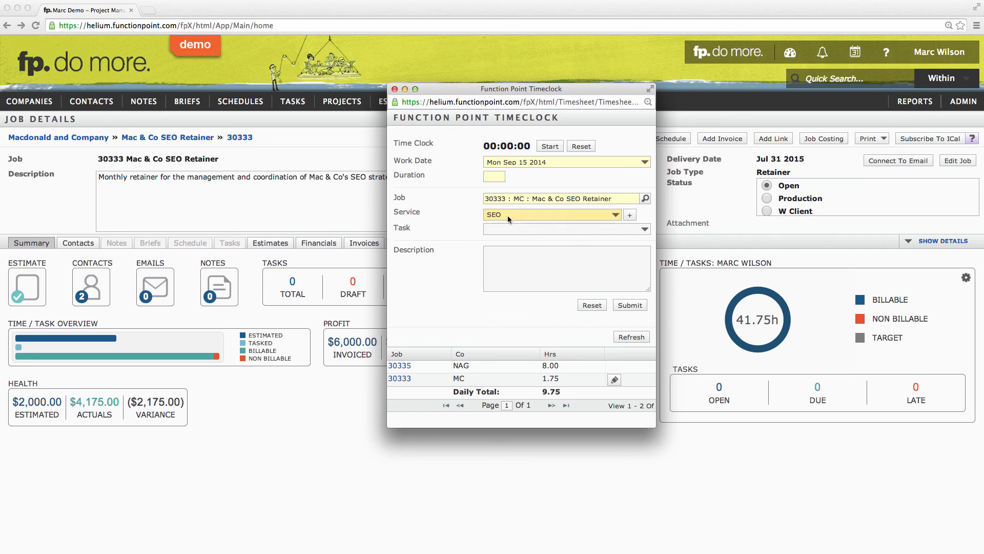
click(497, 176)
text(1)
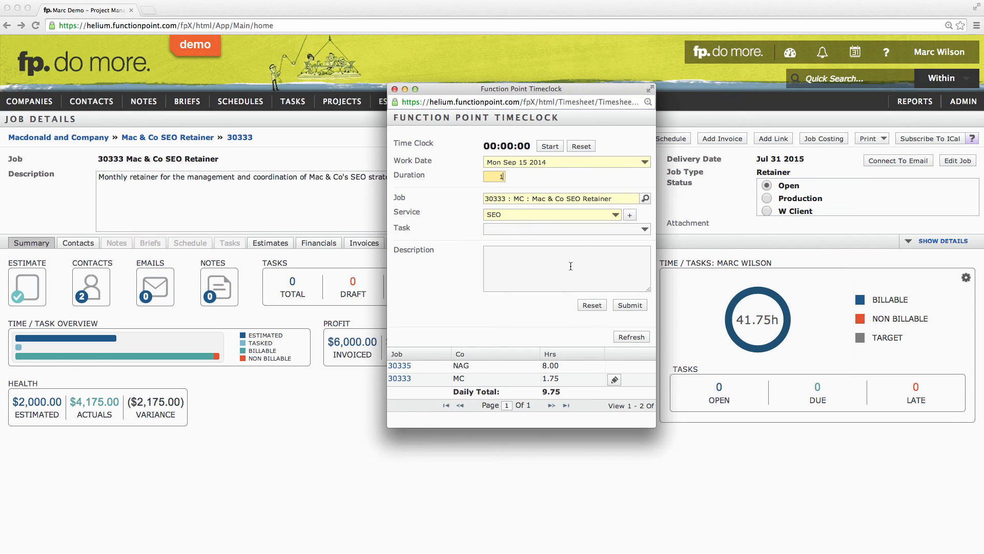
click(629, 305)
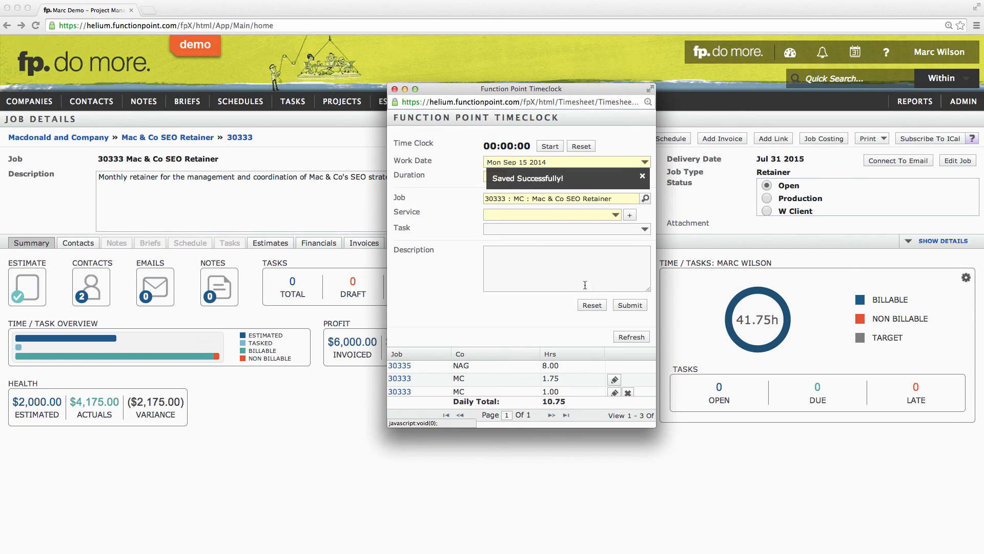
click(395, 89)
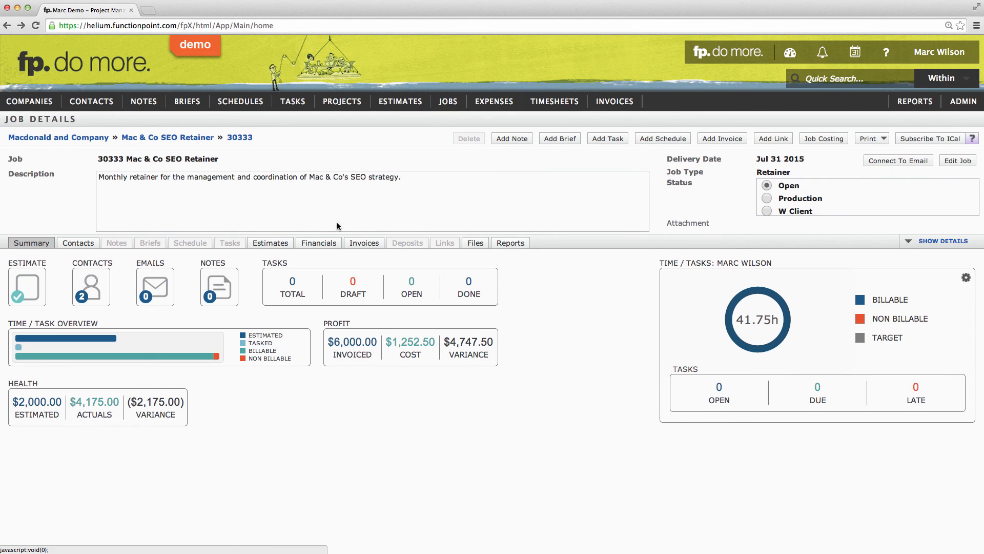
Open the job's financials and check the actual quantity of hours for Retainer Services.
click(325, 241)
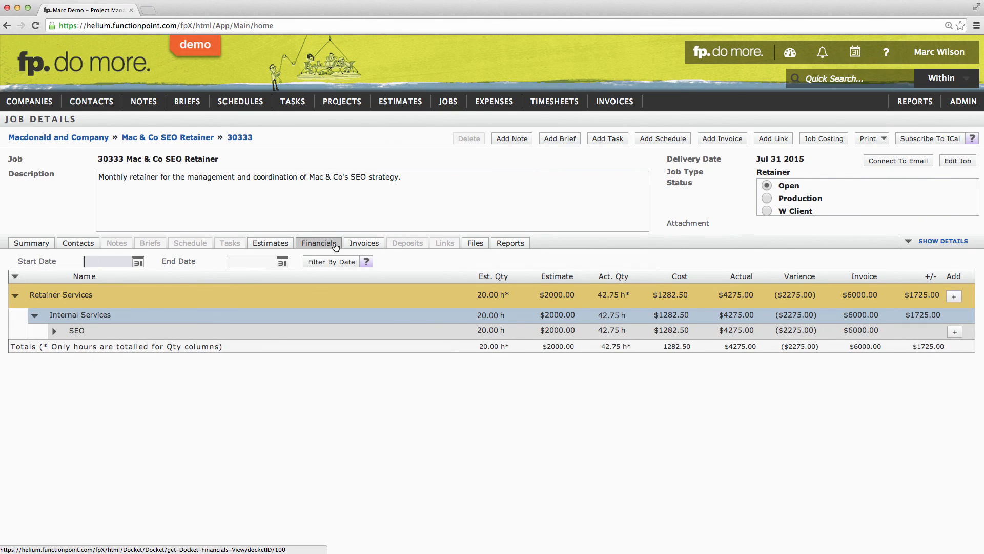
drag(595, 295, 598, 296)
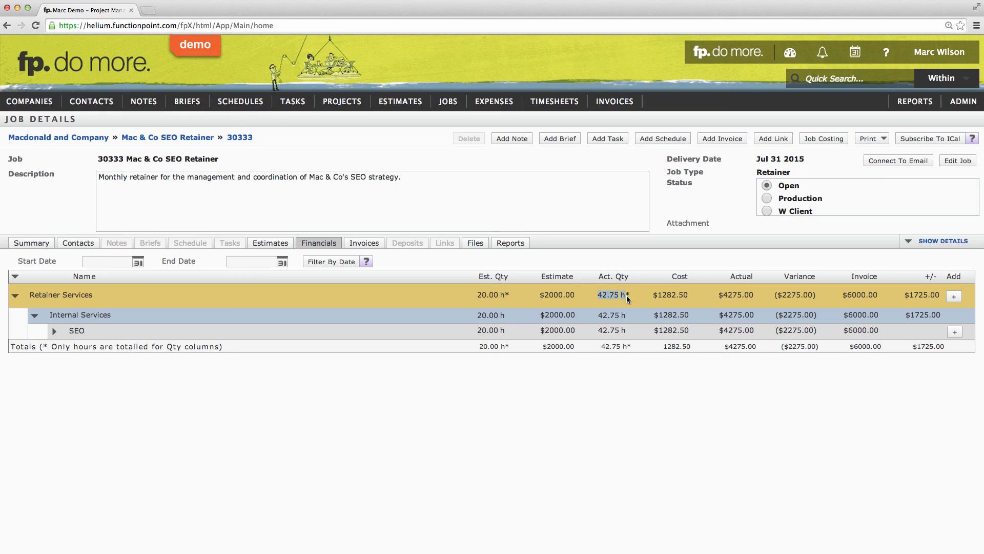